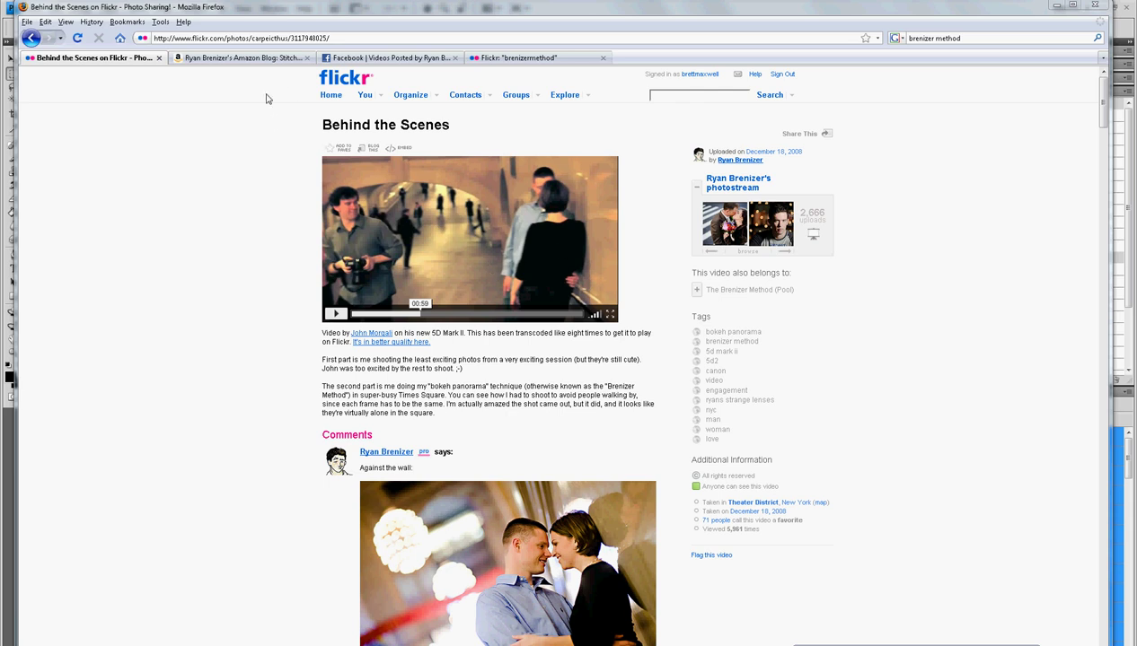
- Look through the Amazon blog post on thinner depth of field, then the Facebook panorama video
left_click(256, 61)
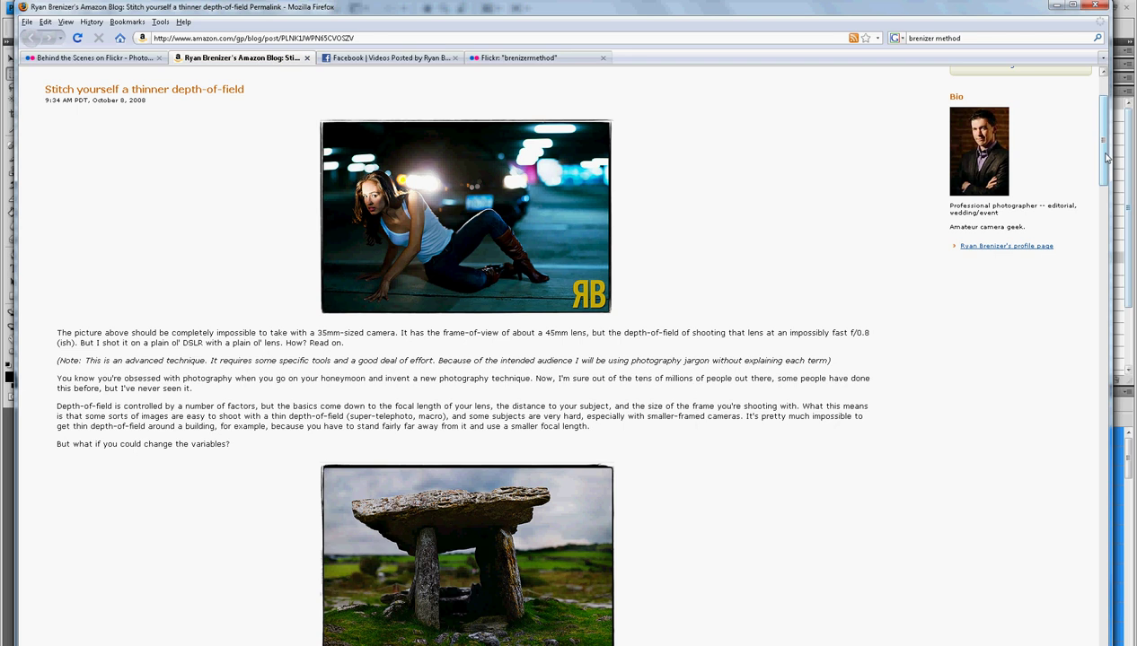
left_click_drag(1107, 157, 629, 102)
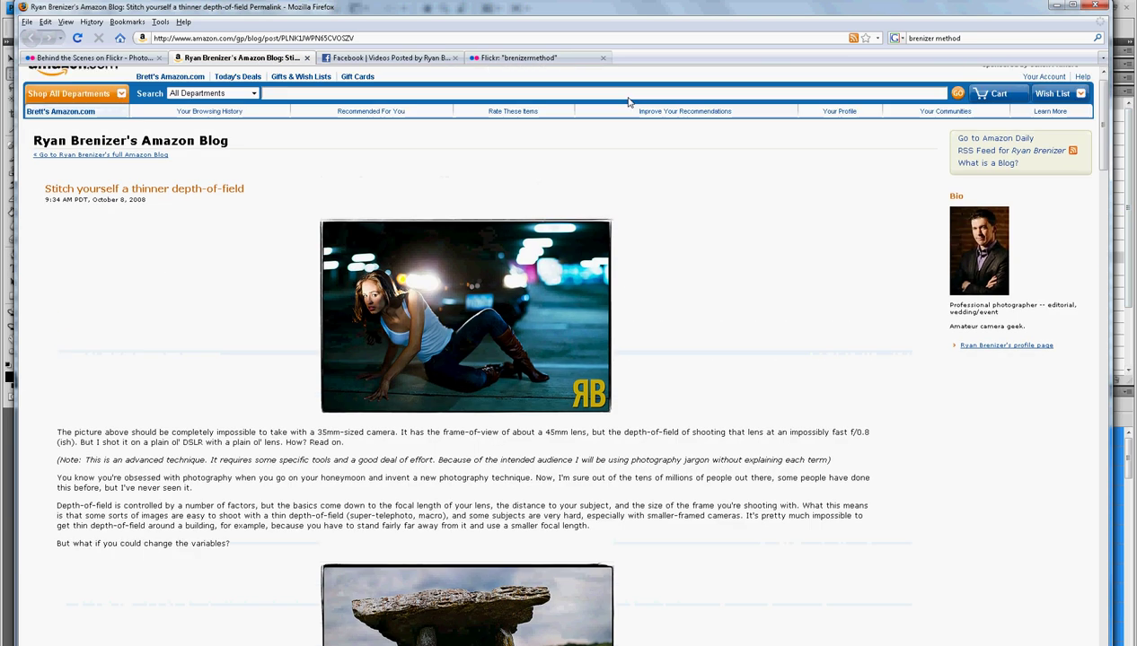
left_click(386, 57)
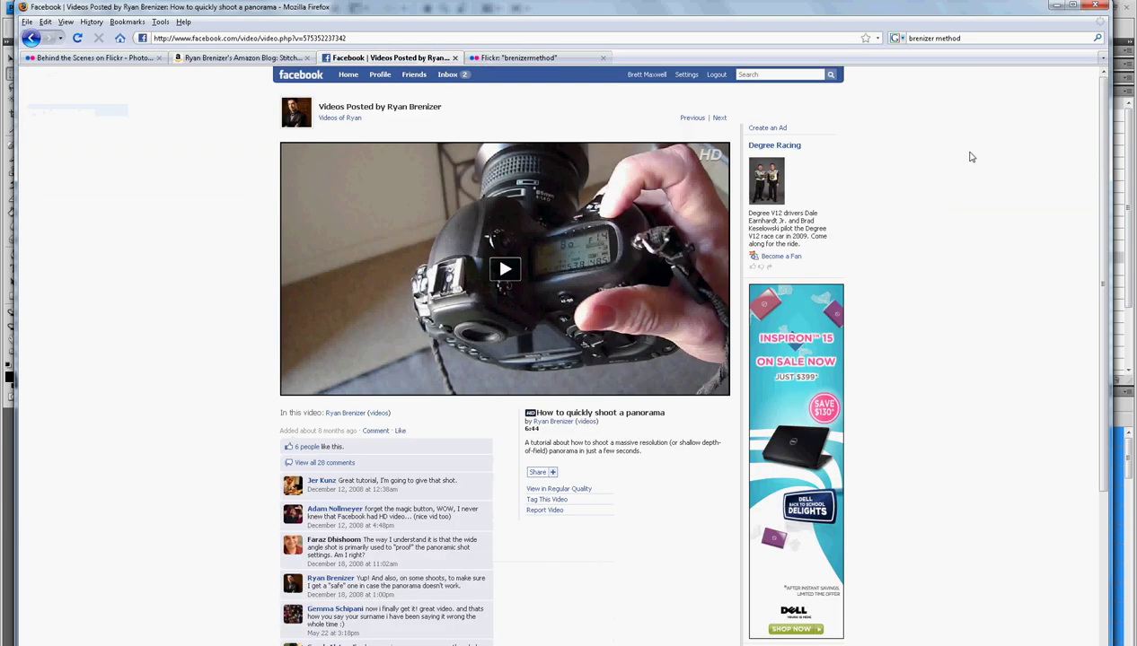
scroll(790, 126, "down", 2)
scroll(683, 90, "up", 2)
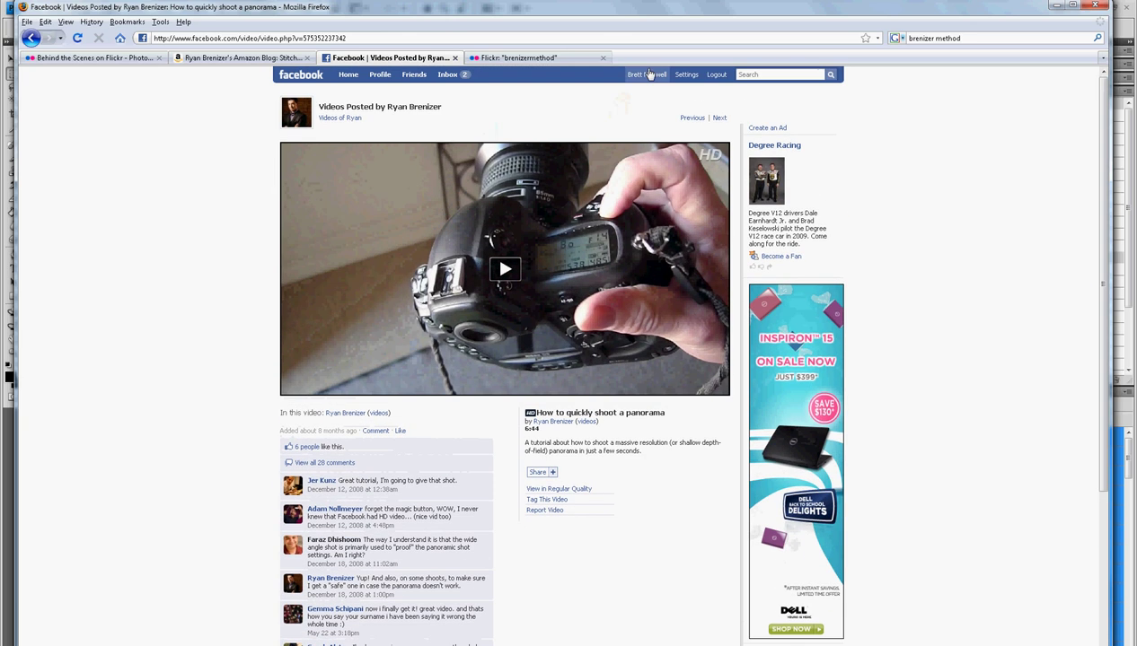
- Browse Flickr's brenizermethod tag page, ending at the top
left_click(518, 58)
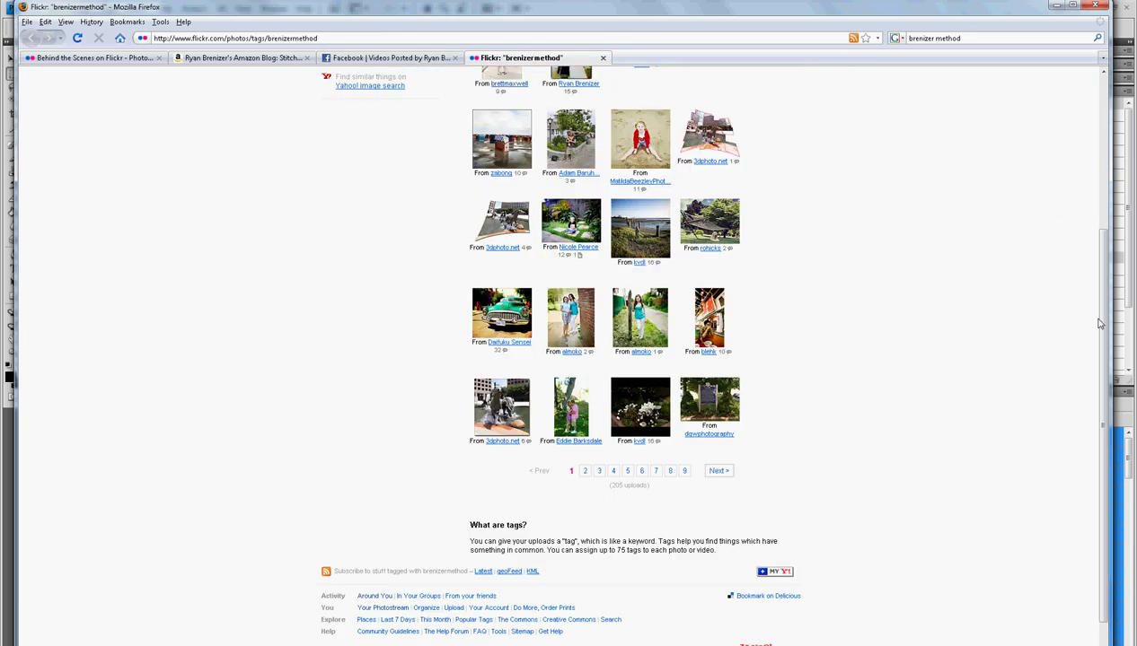
scroll(1099, 324, "up", 4)
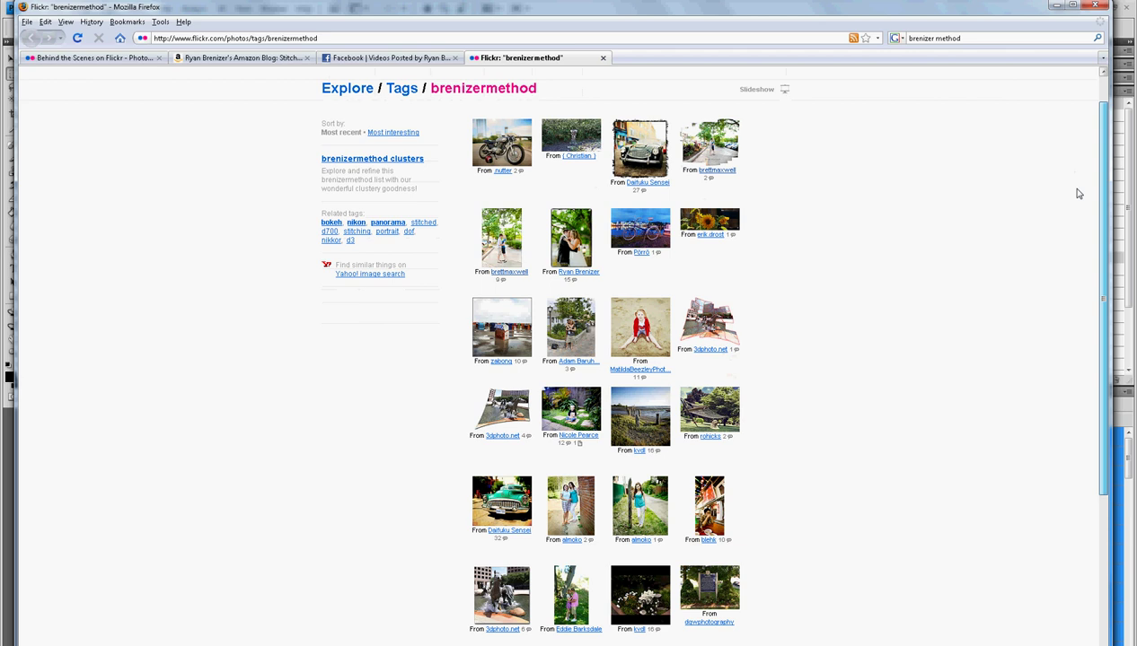
scroll(1110, 289, "down", 3)
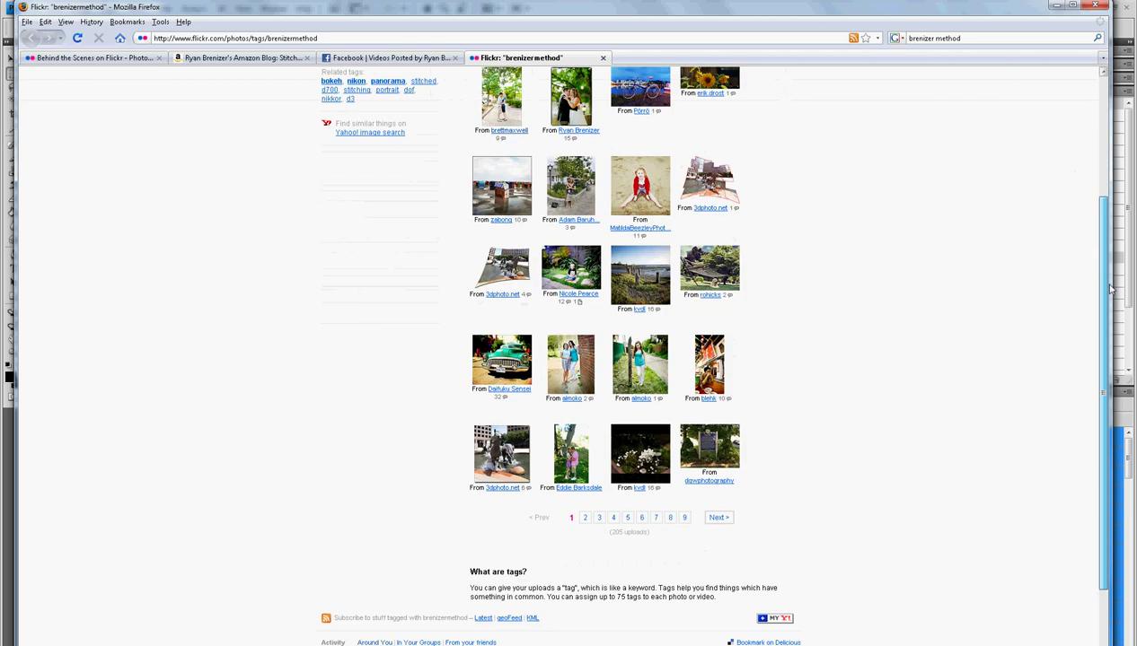
scroll(1110, 289, "up", 4)
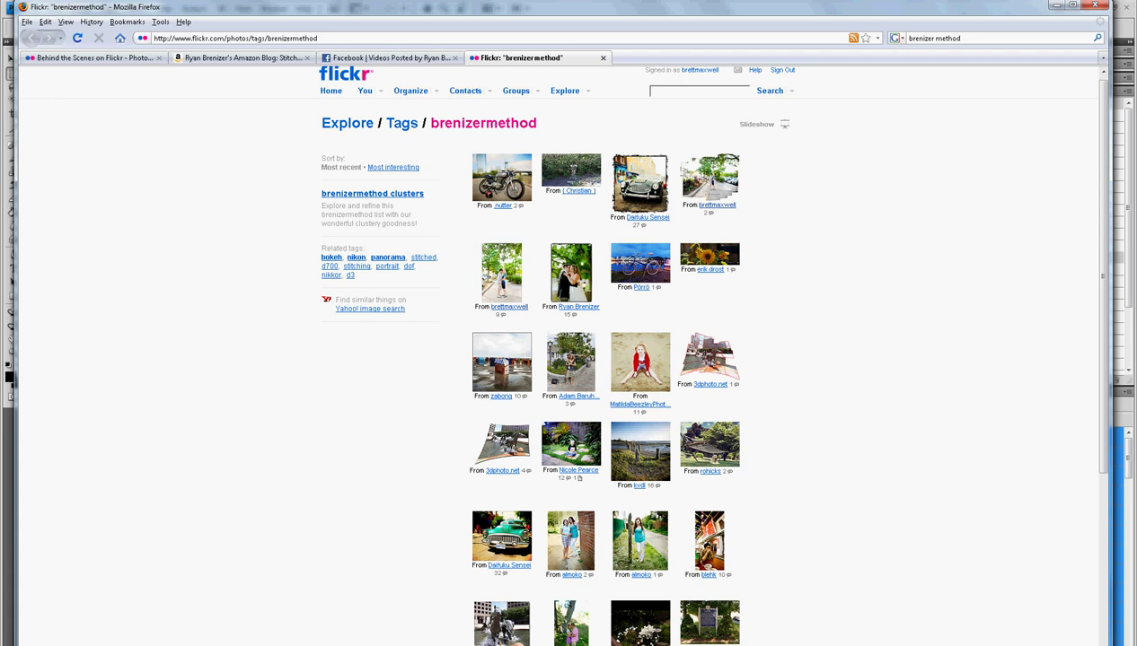
- Bring up Lightroom's 69-photo Quick Collection grid from the top and select only IMG_6868
mouse_move(735, 645)
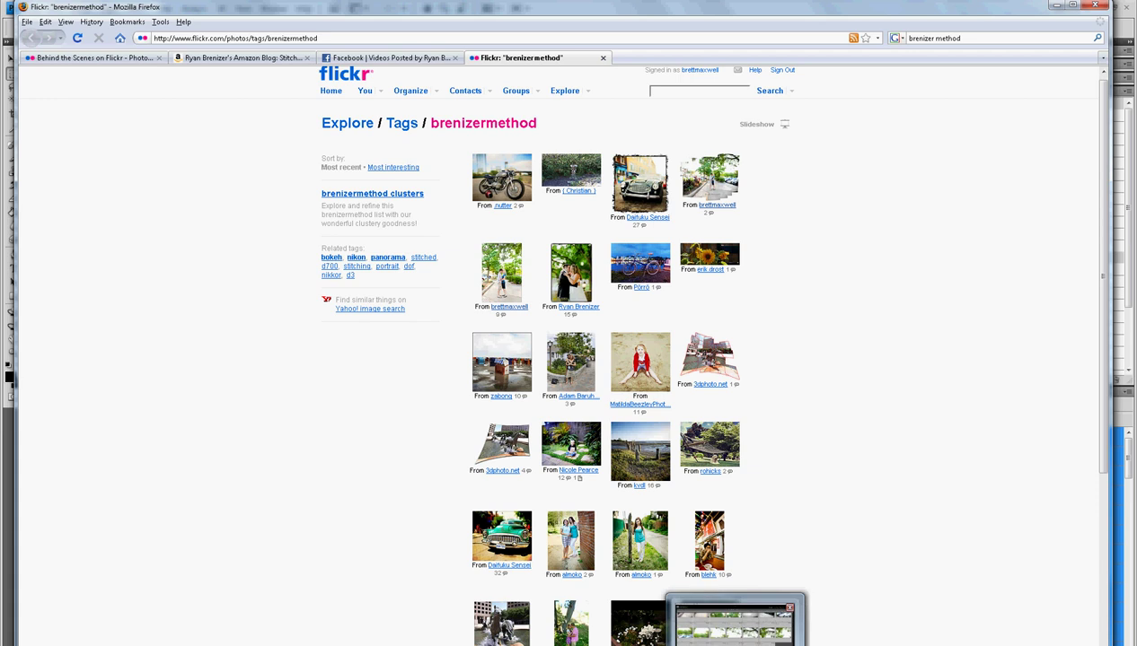
left_click(734, 629)
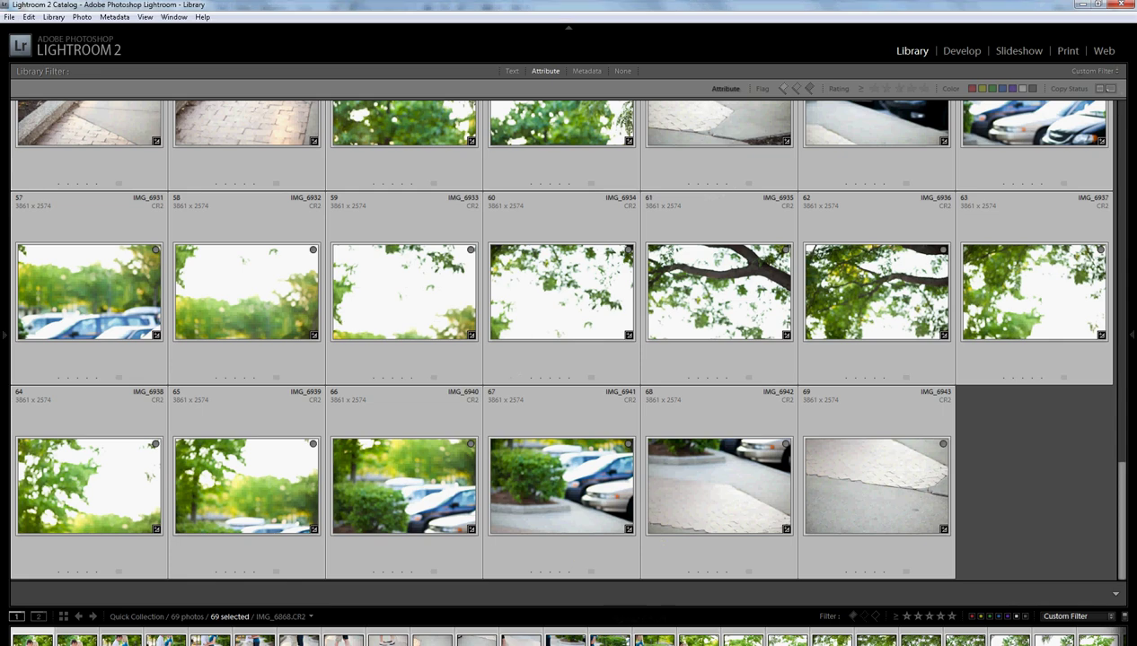
left_click_drag(1120, 494, 1113, 94)
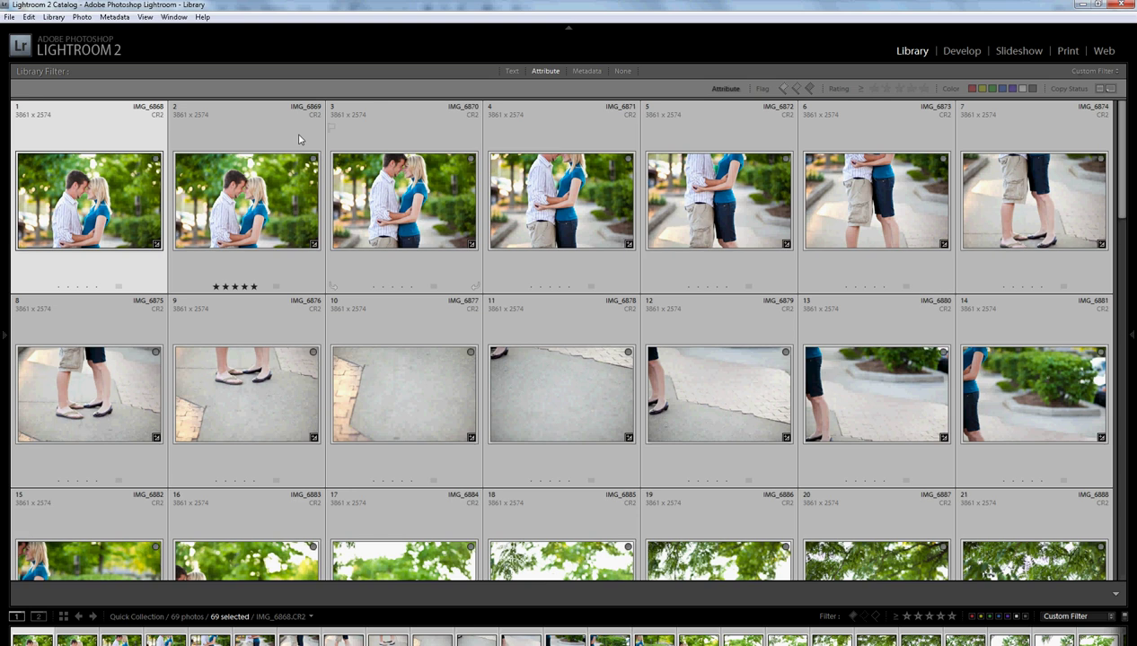
left_click(267, 134)
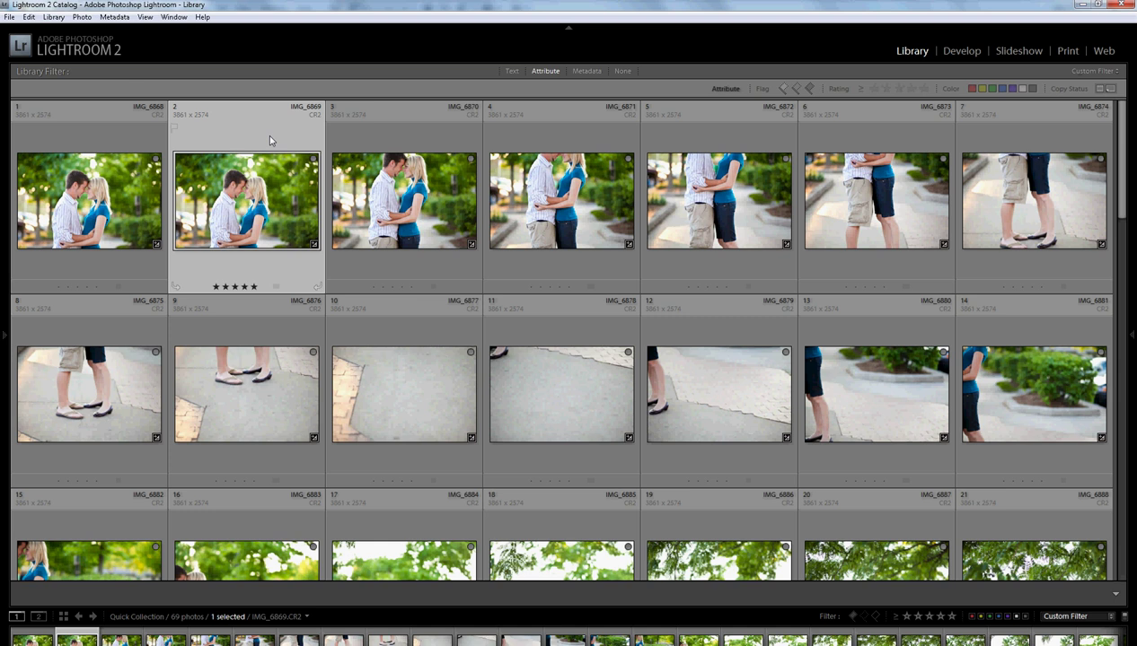
left_click(123, 203)
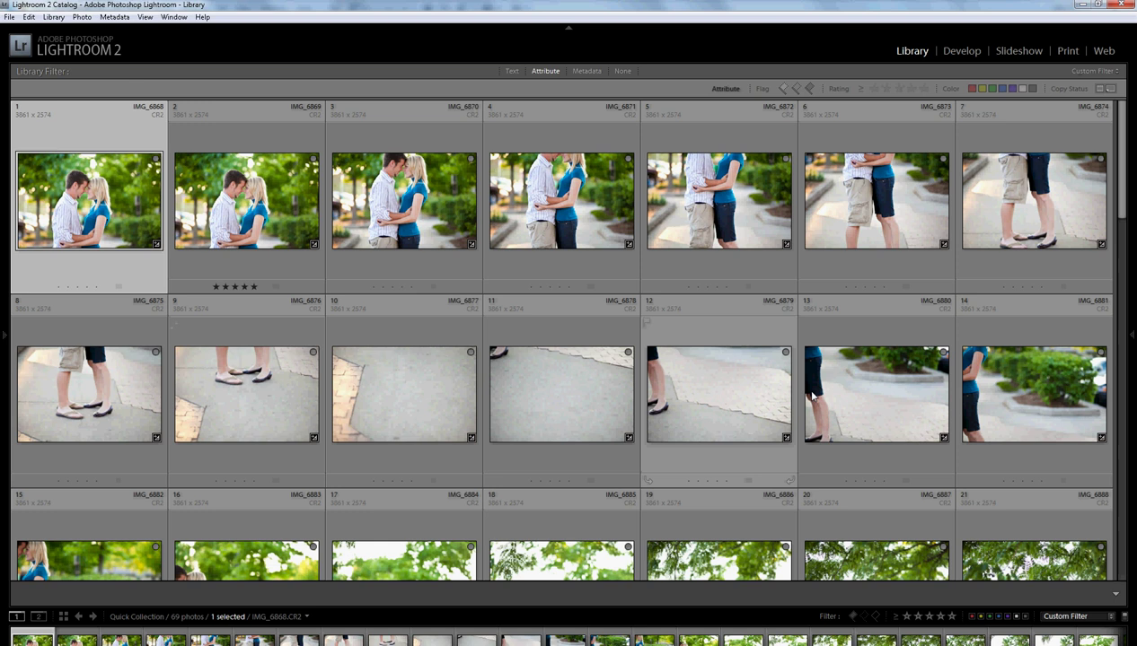
- Scroll the Library grid down through the blurred later frames to the last, IMG_6943
left_click_drag(1121, 204, 1125, 262)
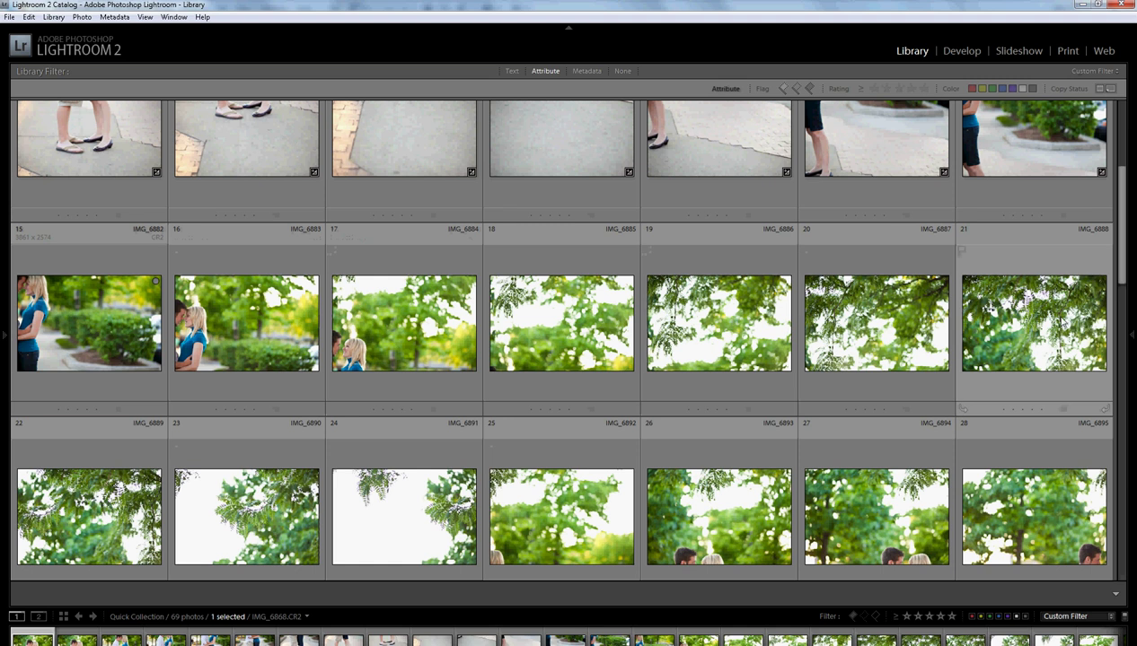
scroll(1124, 254, "down", 5)
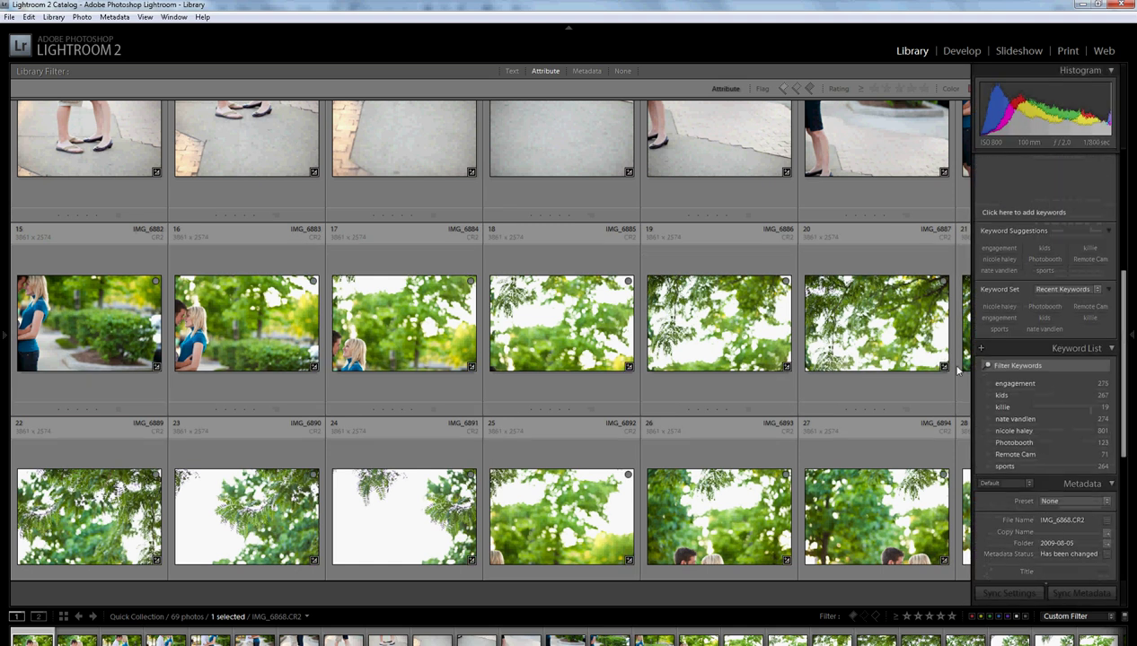
scroll(1106, 404, "down", 5)
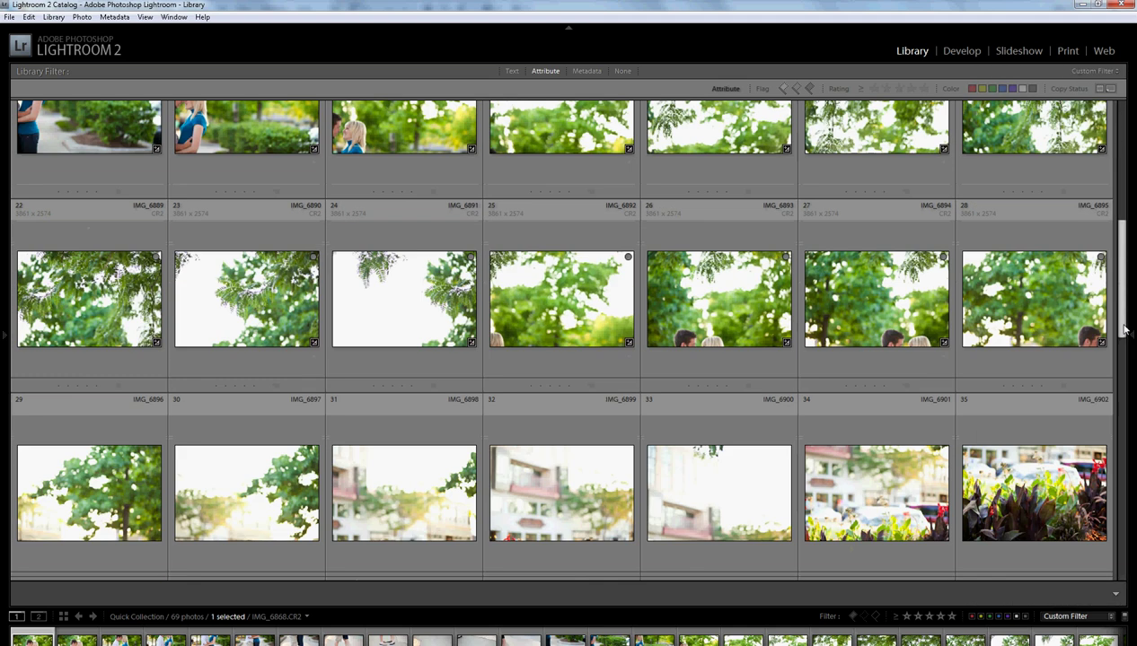
scroll(1107, 404, "down", 3)
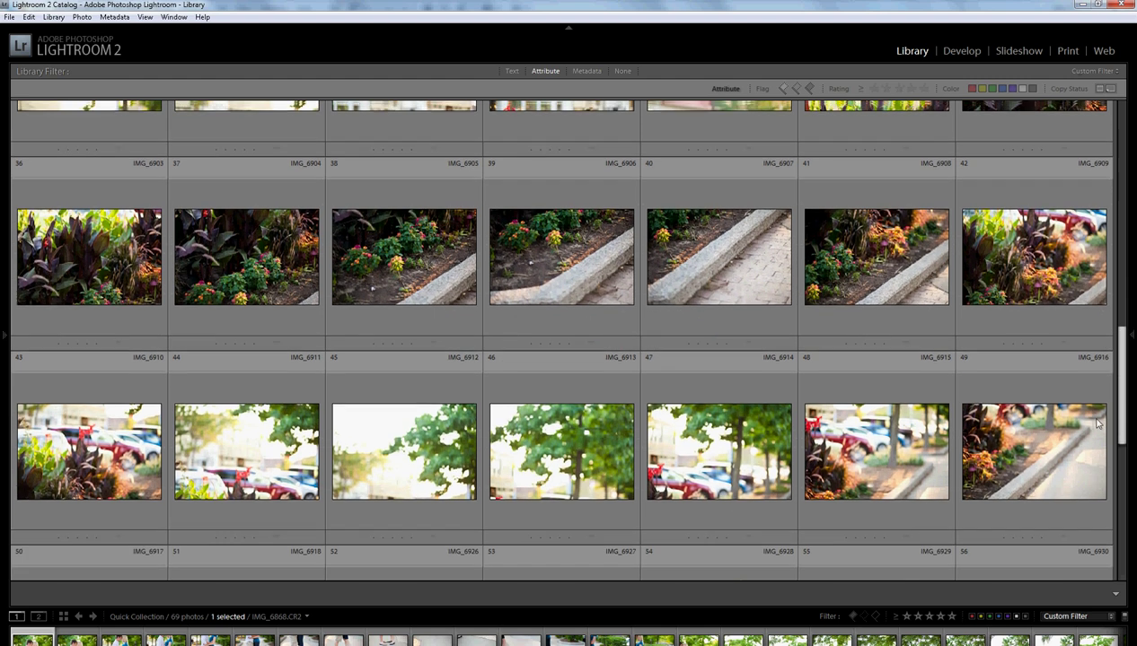
scroll(1086, 467, "down", 5)
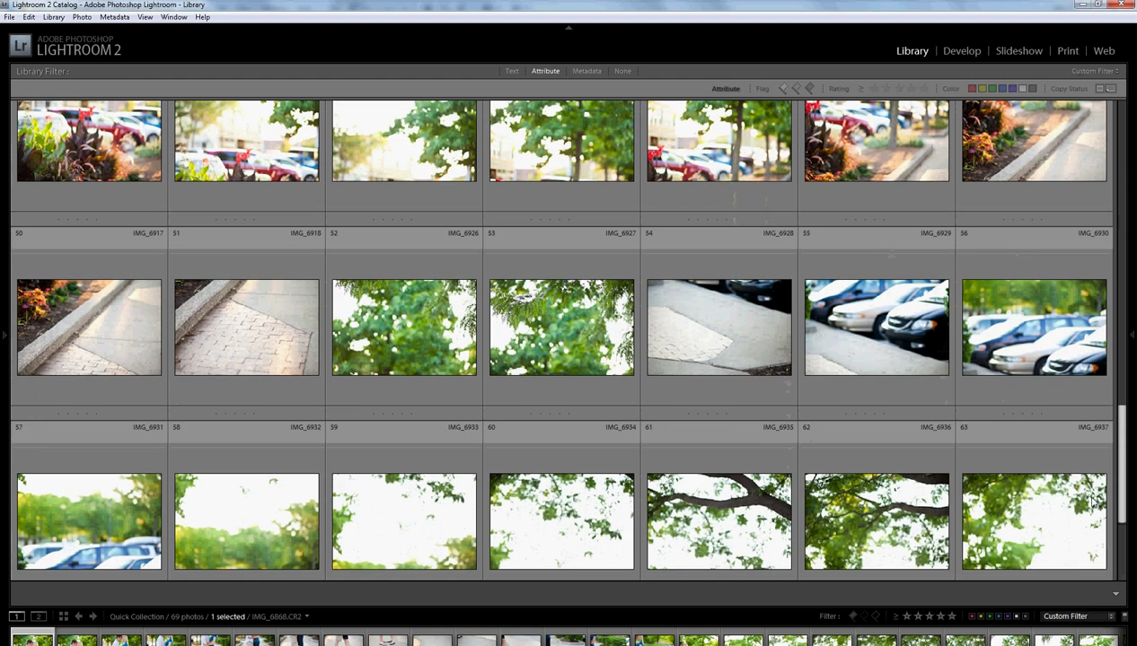
scroll(1087, 540, "down", 2)
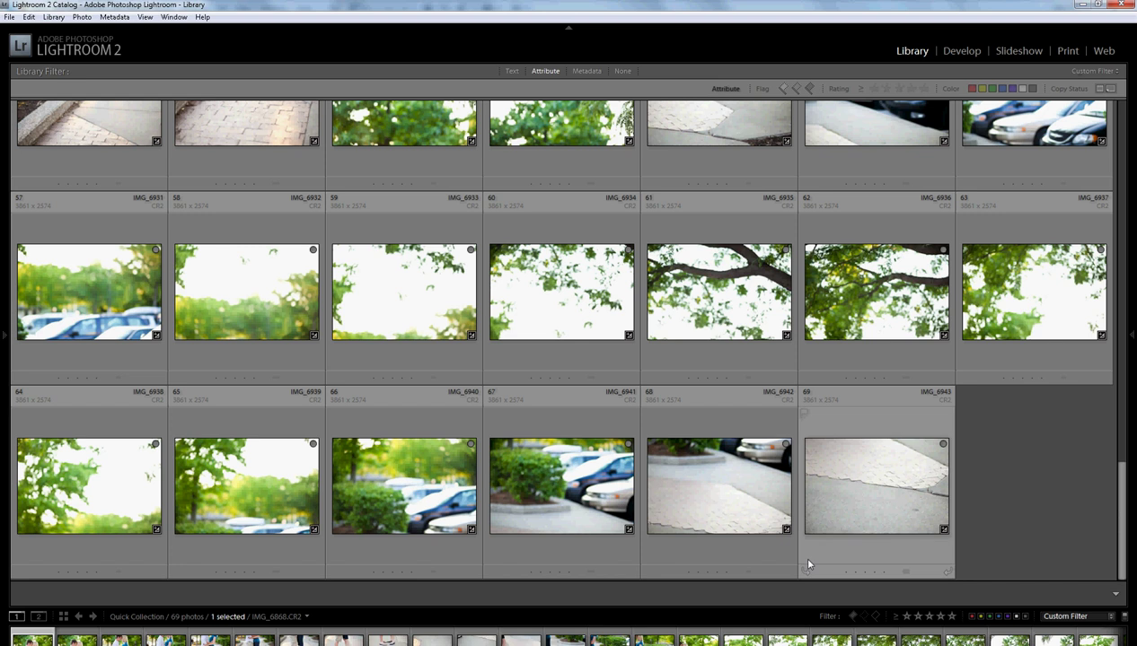
- Select all 69 photos, open their Export settings, check the 2000 px size, and cancel
left_click(575, 417)
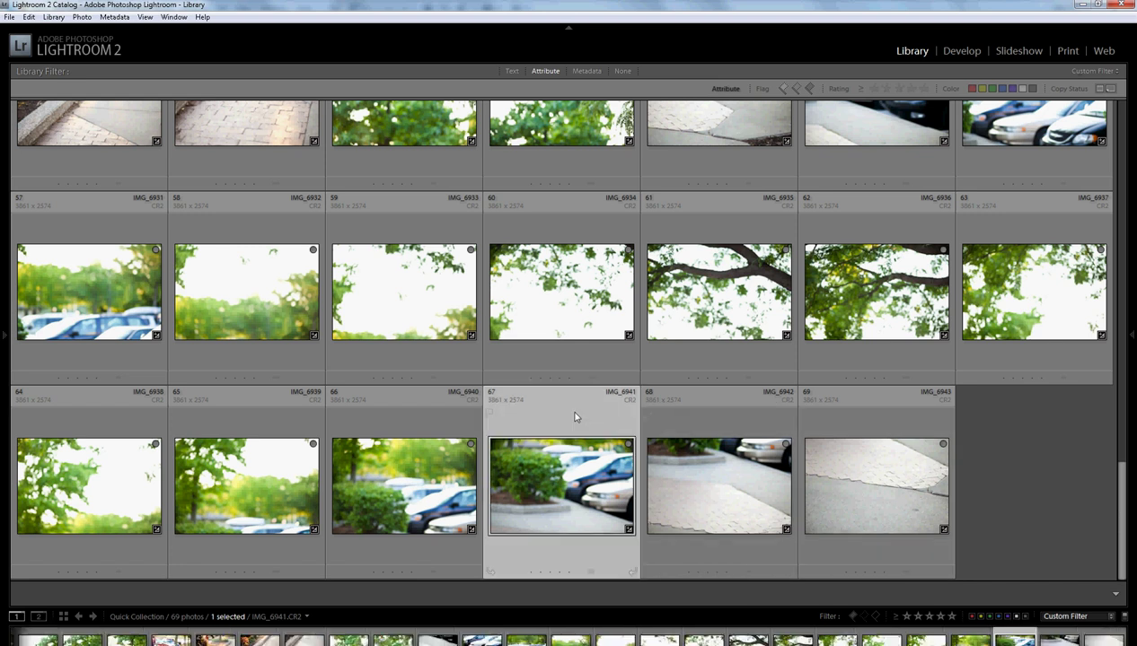
key("ctrl+a")
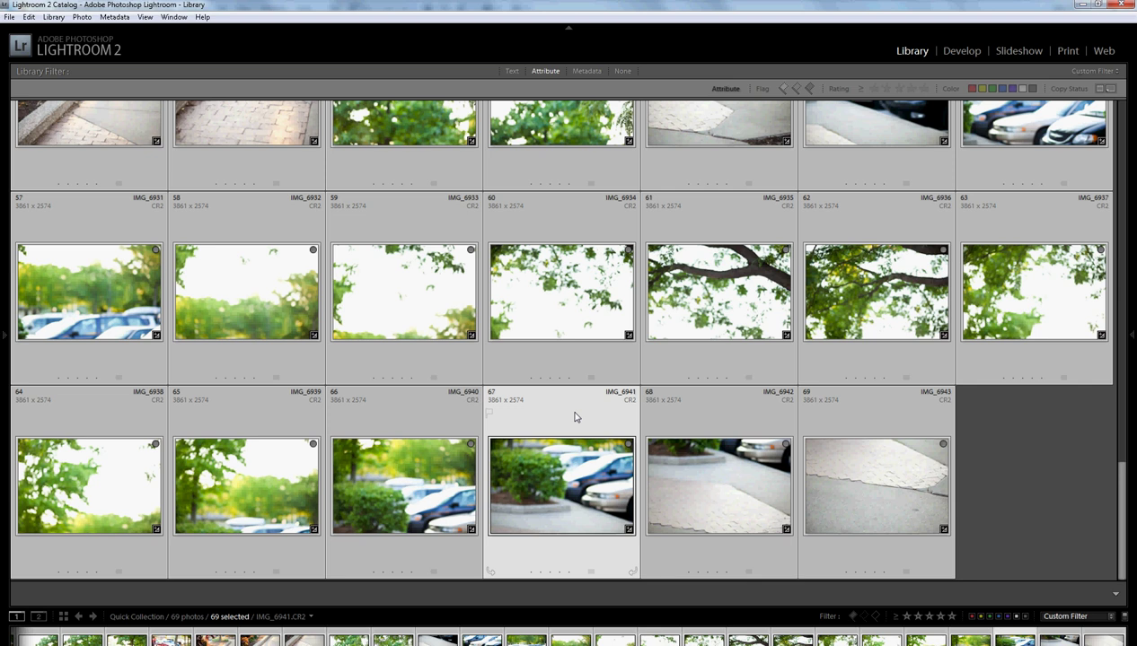
right_click(576, 417)
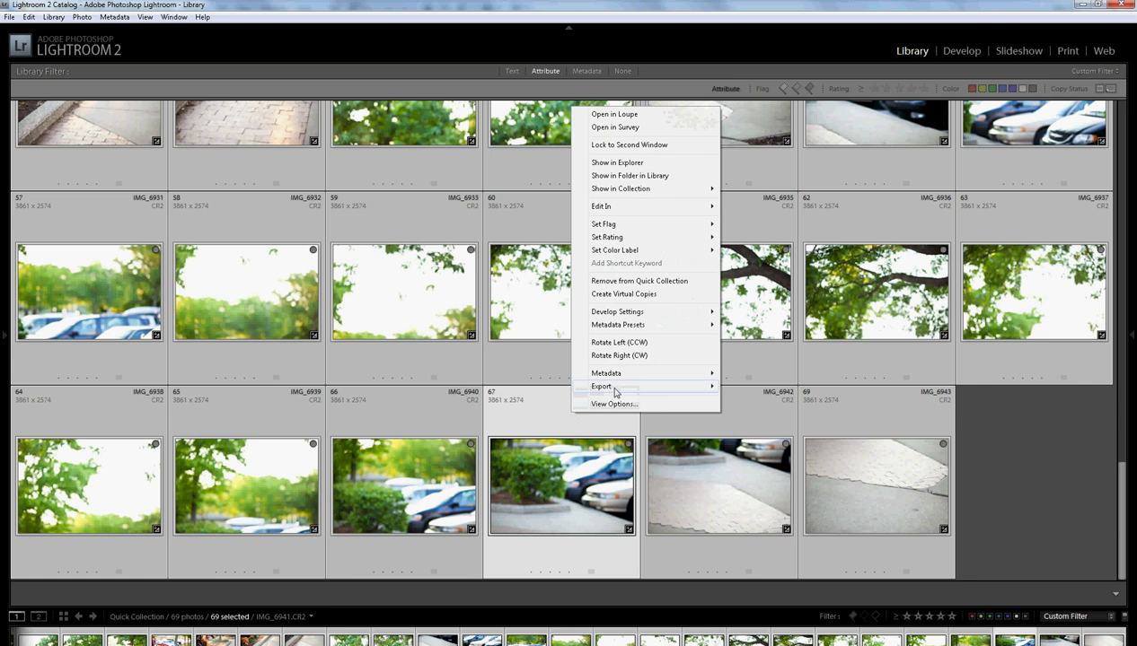
mouse_move(609, 386)
left_click(759, 386)
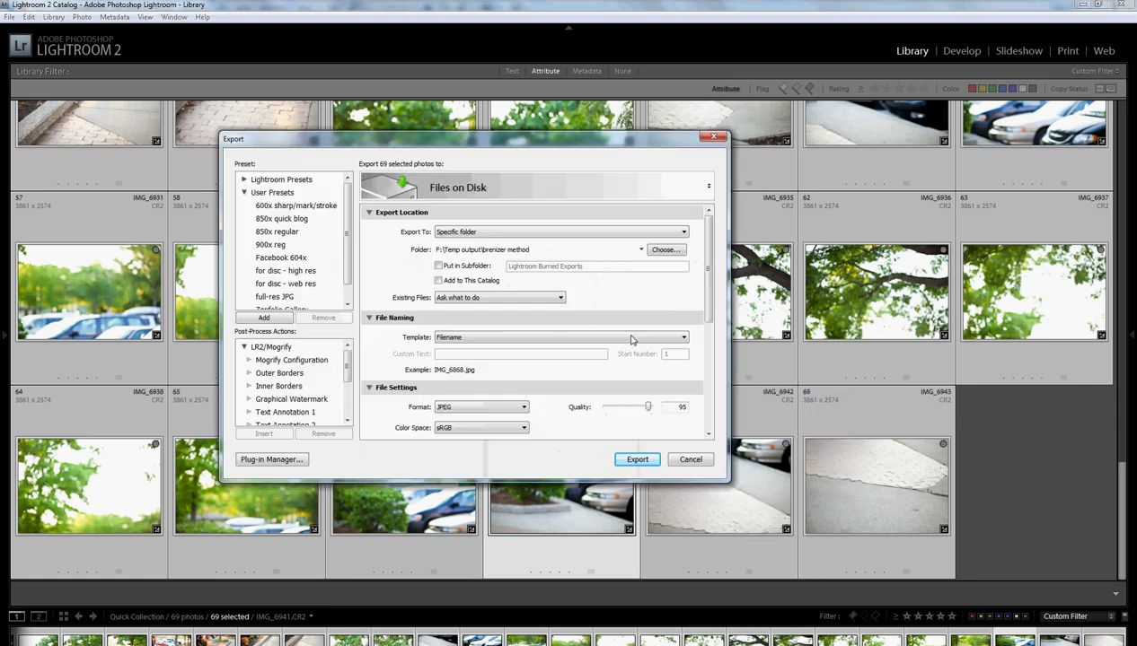
scroll(635, 325, "down", 5)
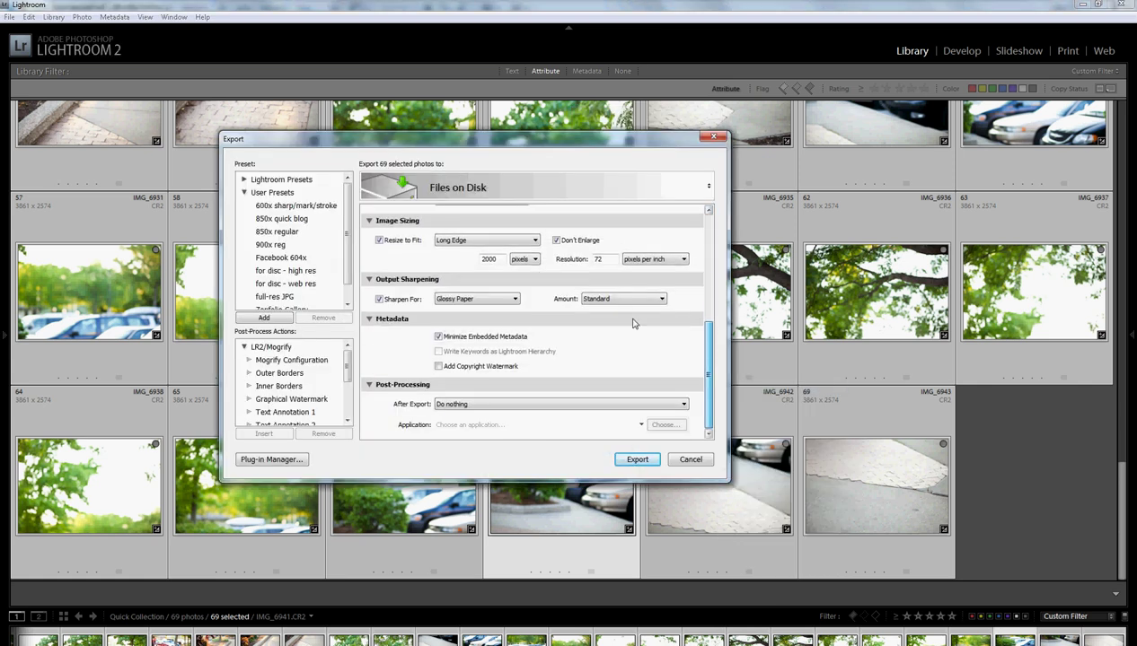
double_click(501, 259)
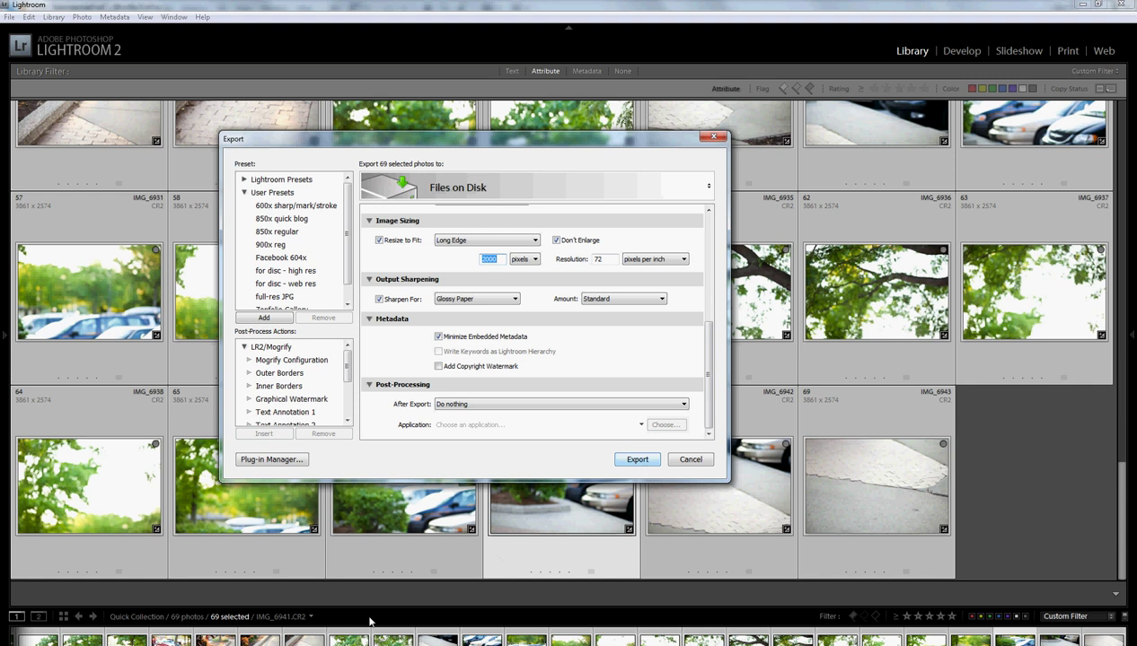
left_click(675, 459)
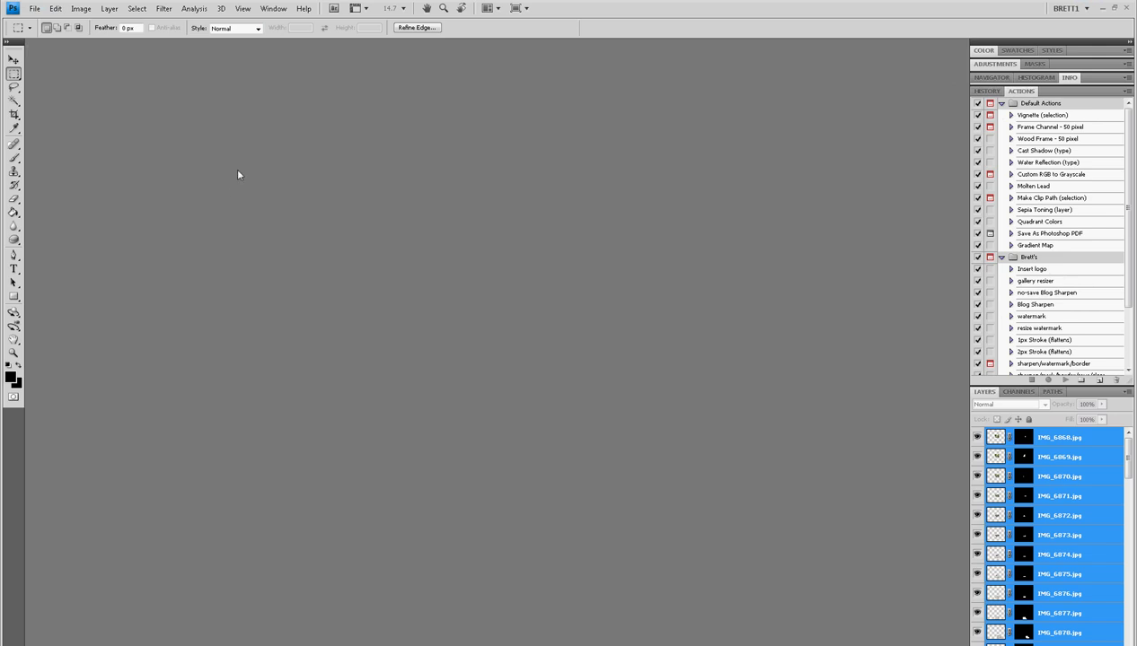
- Open File > Automate > Photomerge, with Auto layout and Blend Images Together on
left_click(36, 9)
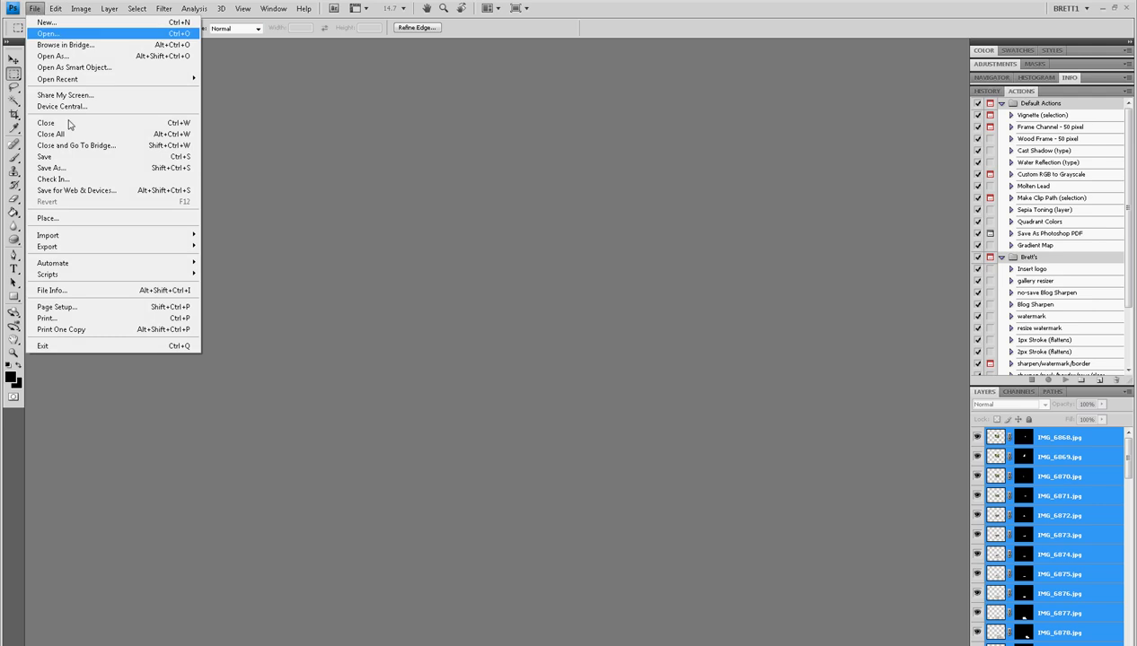
mouse_move(89, 263)
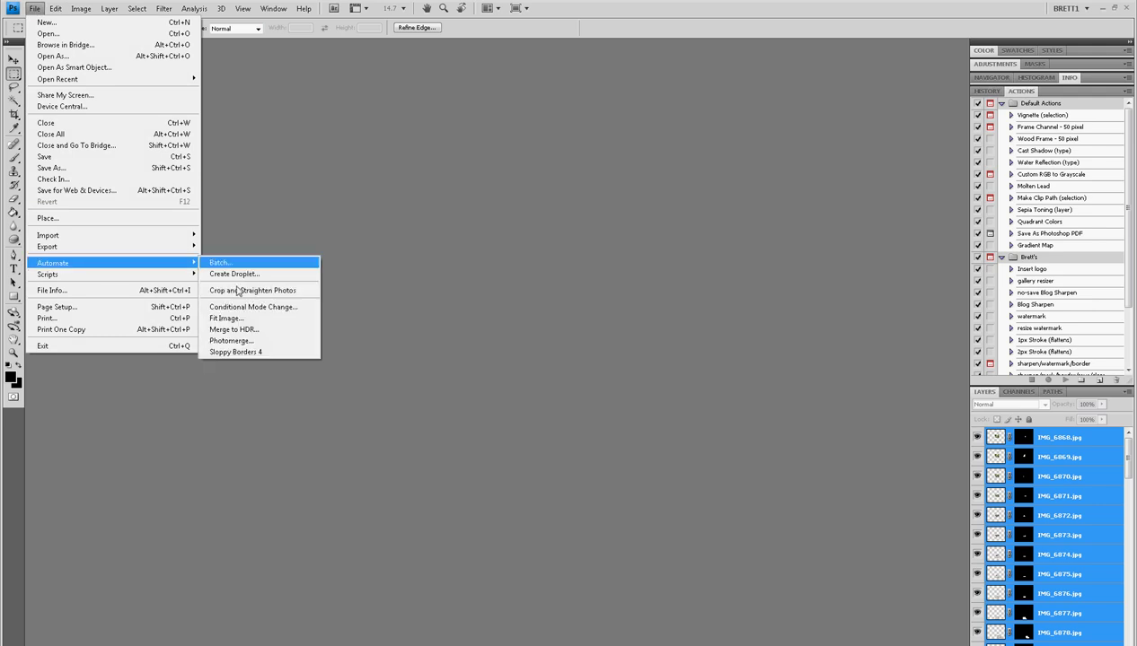
left_click(269, 340)
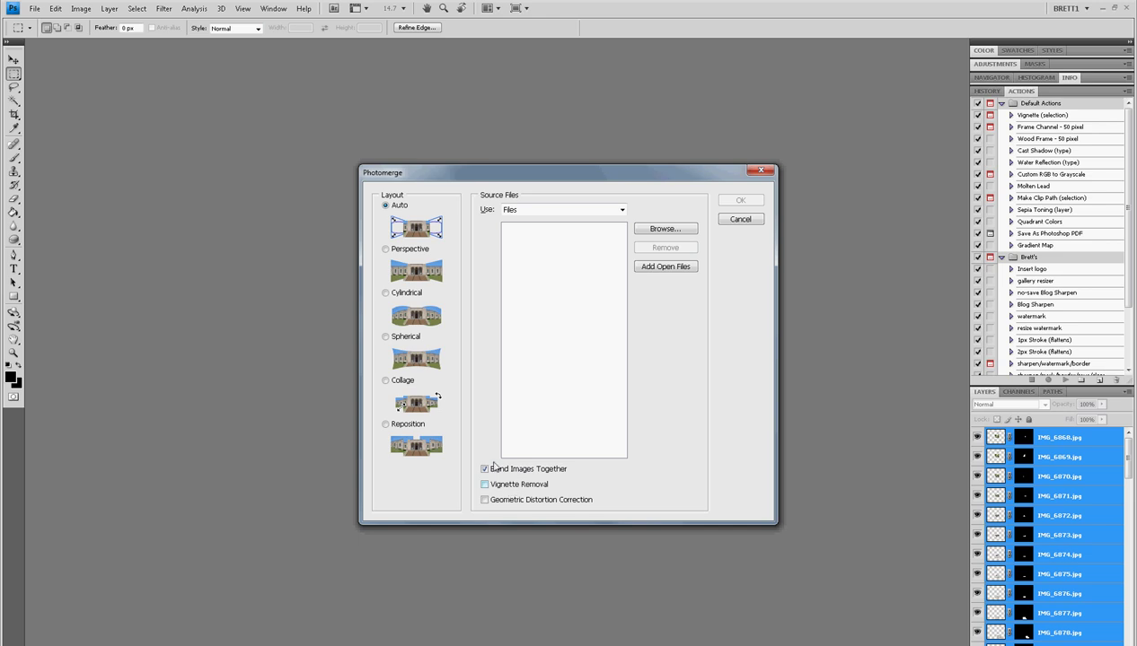
- Browse and add IMG_6868.jpg through IMG_6943.jpg as Photomerge source files
left_click(589, 214)
left_click(665, 229)
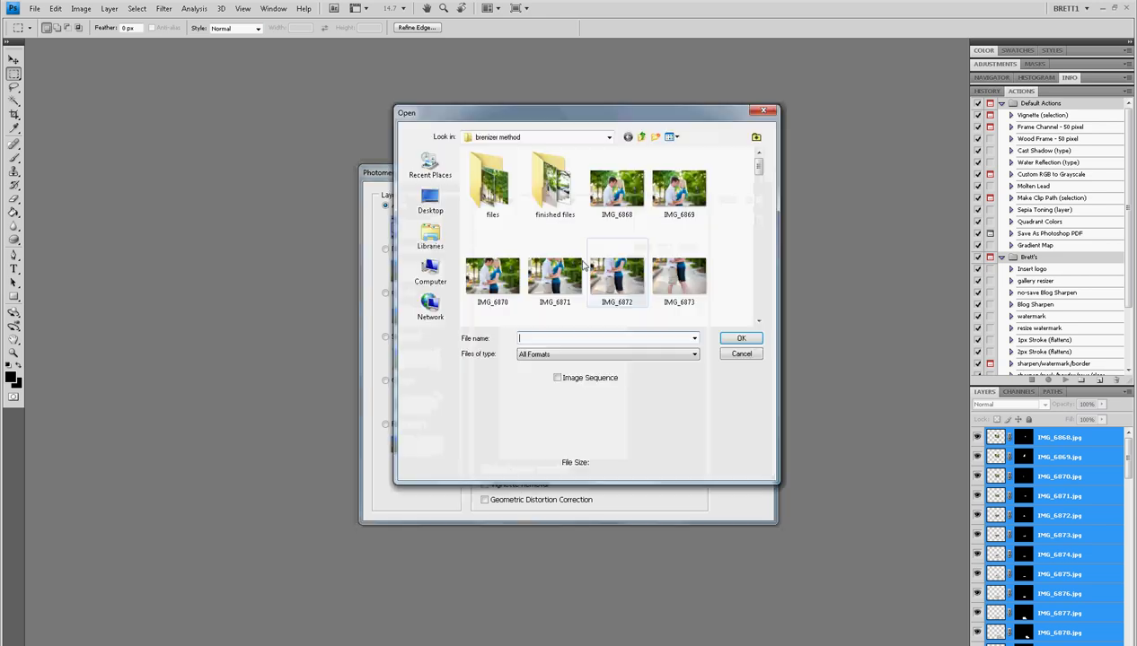
left_click(616, 188)
left_click_drag(757, 166, 757, 310)
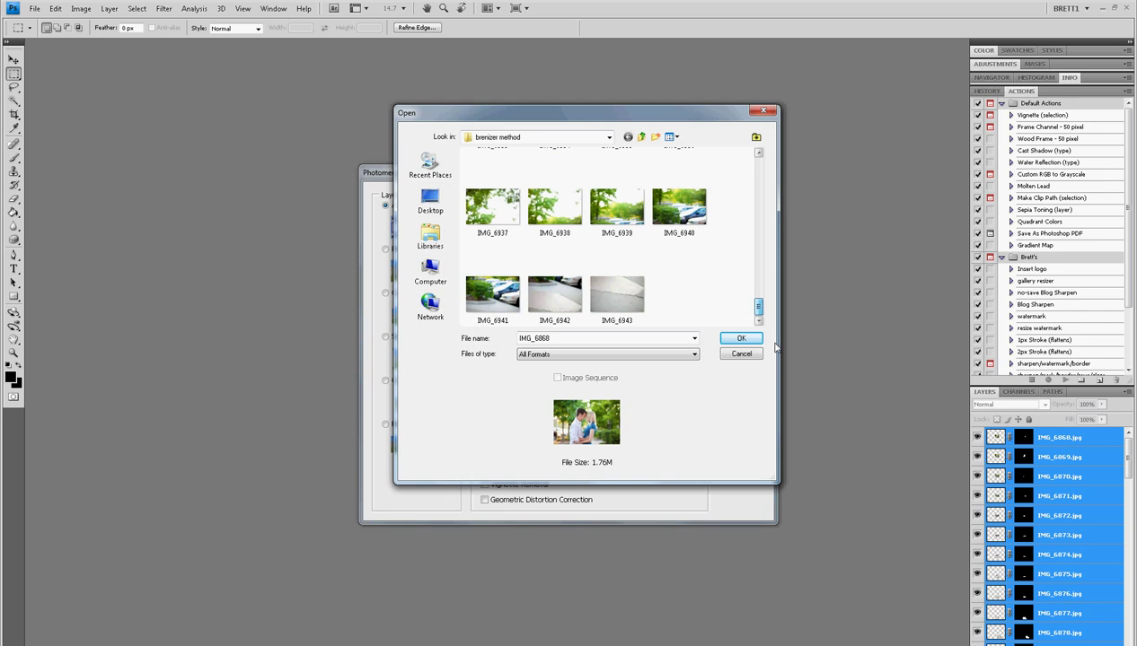
left_click(616, 289, "shift")
left_click(733, 341)
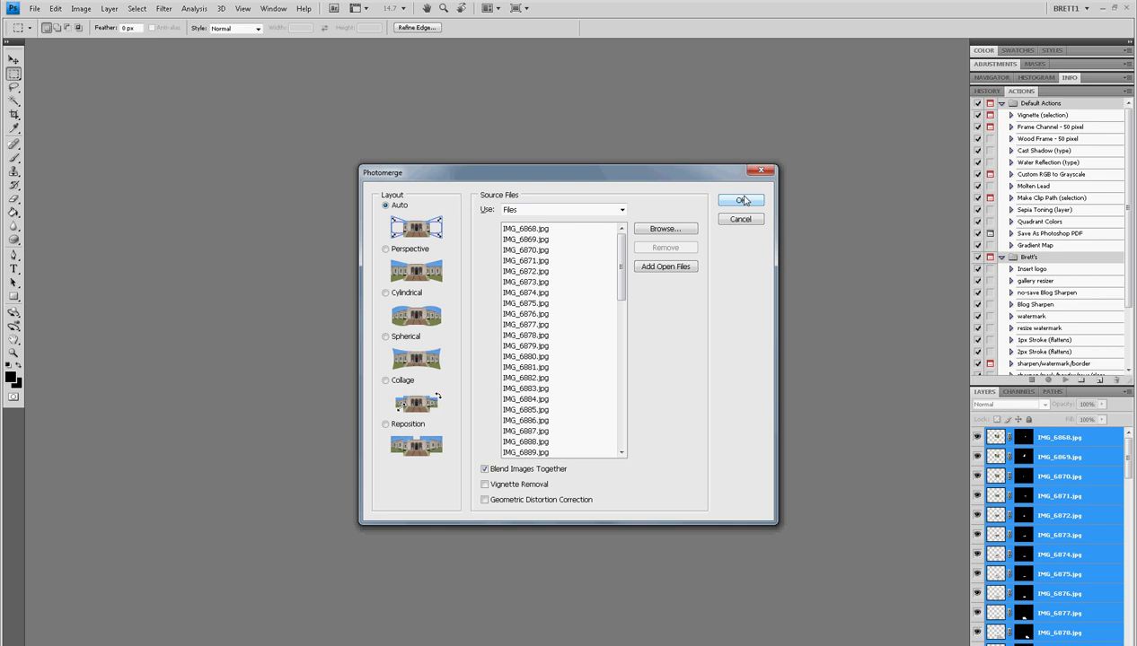
- Build Untitled_Panorama1, deselect, inspect the couple's faces at 100%, then fit on screen
left_click(740, 220)
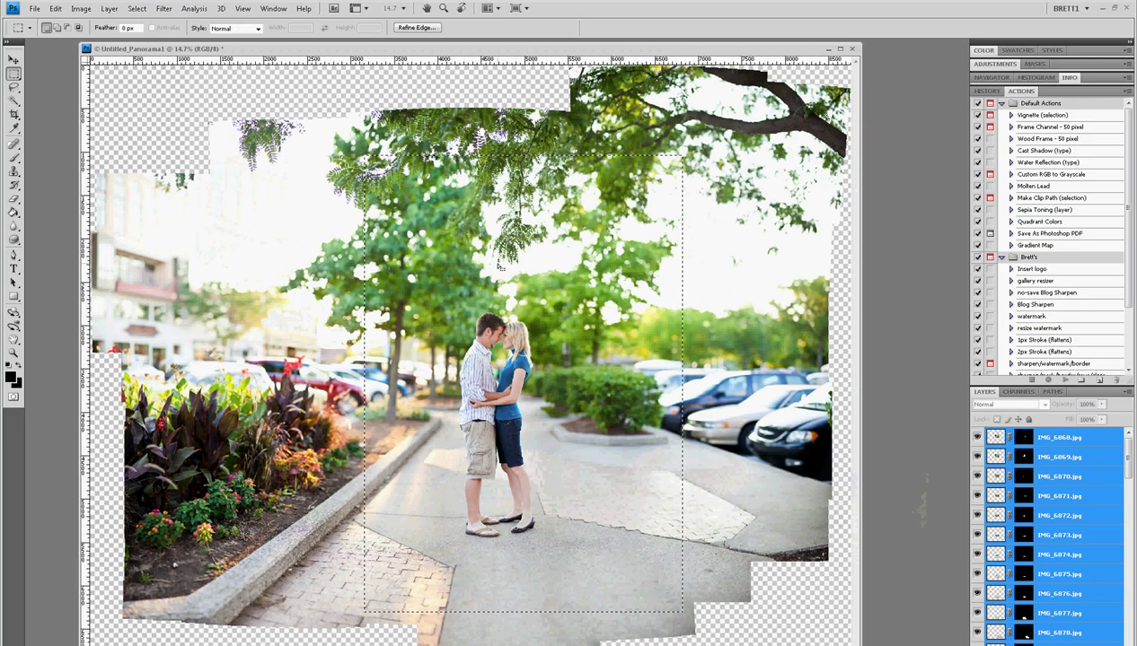
left_click(232, 182)
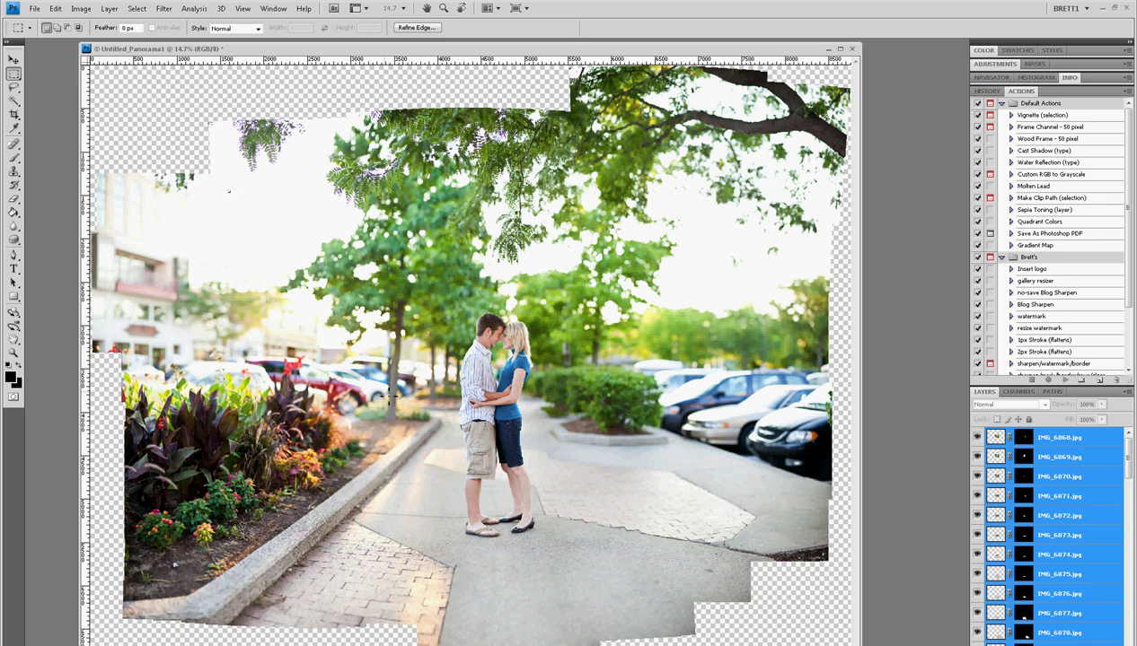
key("z")
left_click_drag(324, 297, 606, 491)
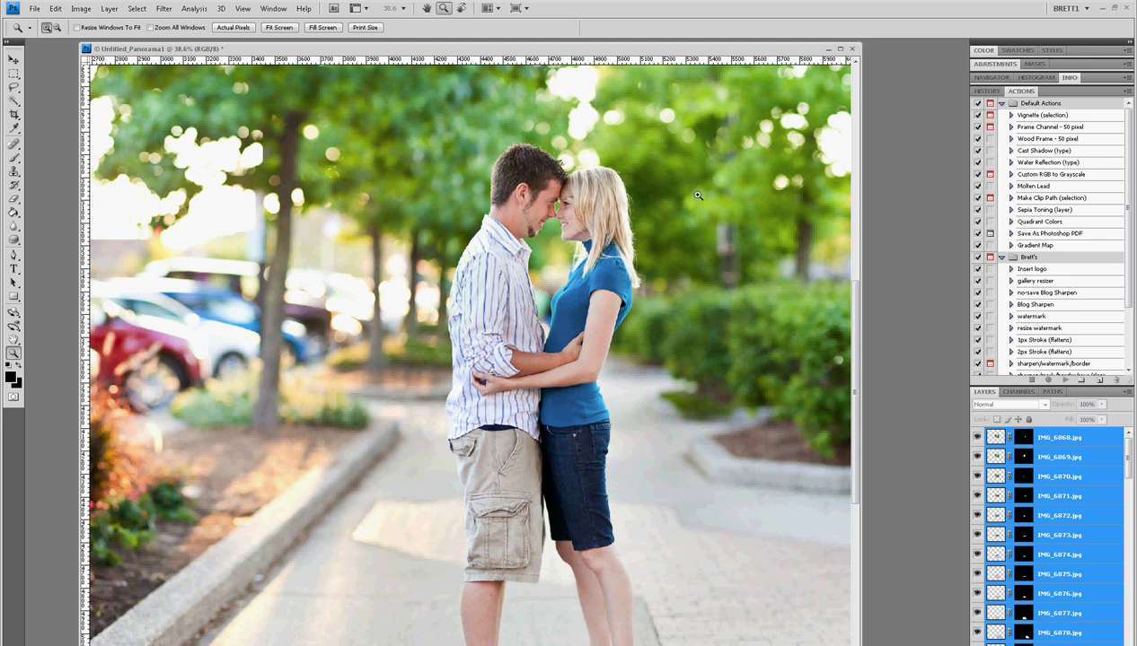
left_click_drag(293, 103, 755, 325)
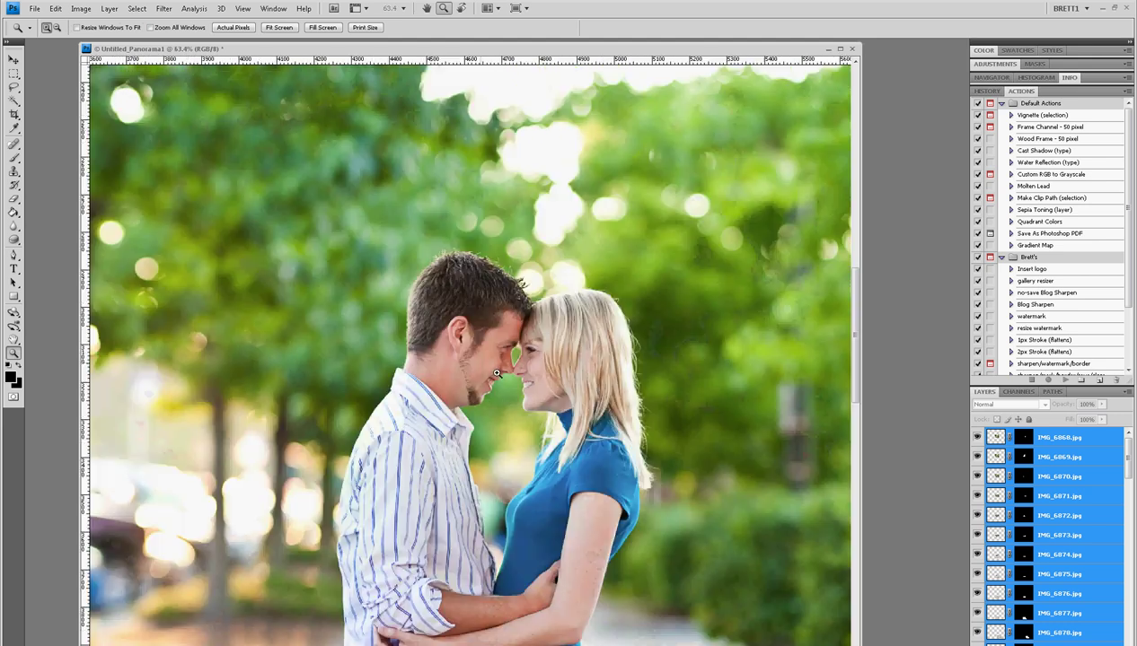
left_click_drag(360, 279, 780, 602)
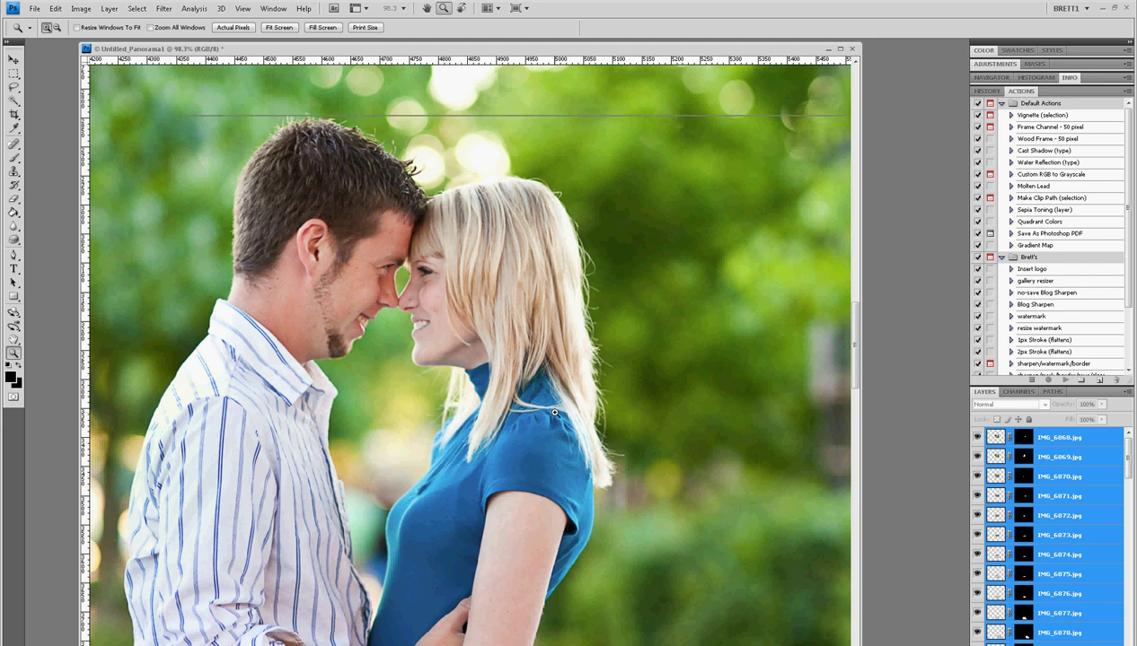
left_click(557, 471)
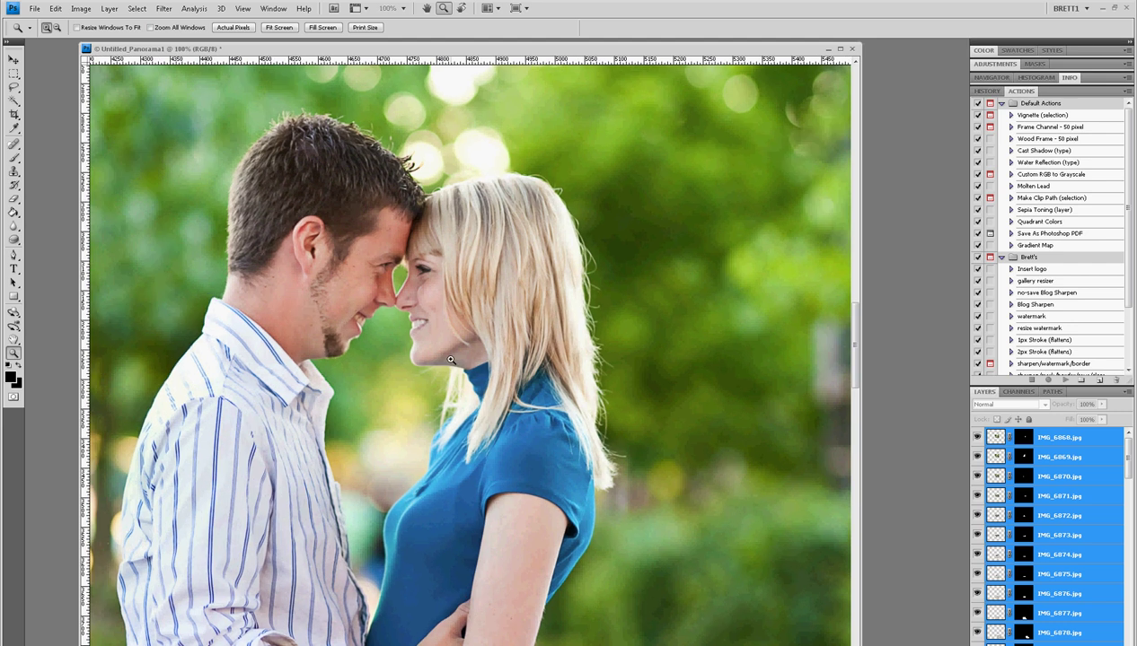
key("ctrl+0")
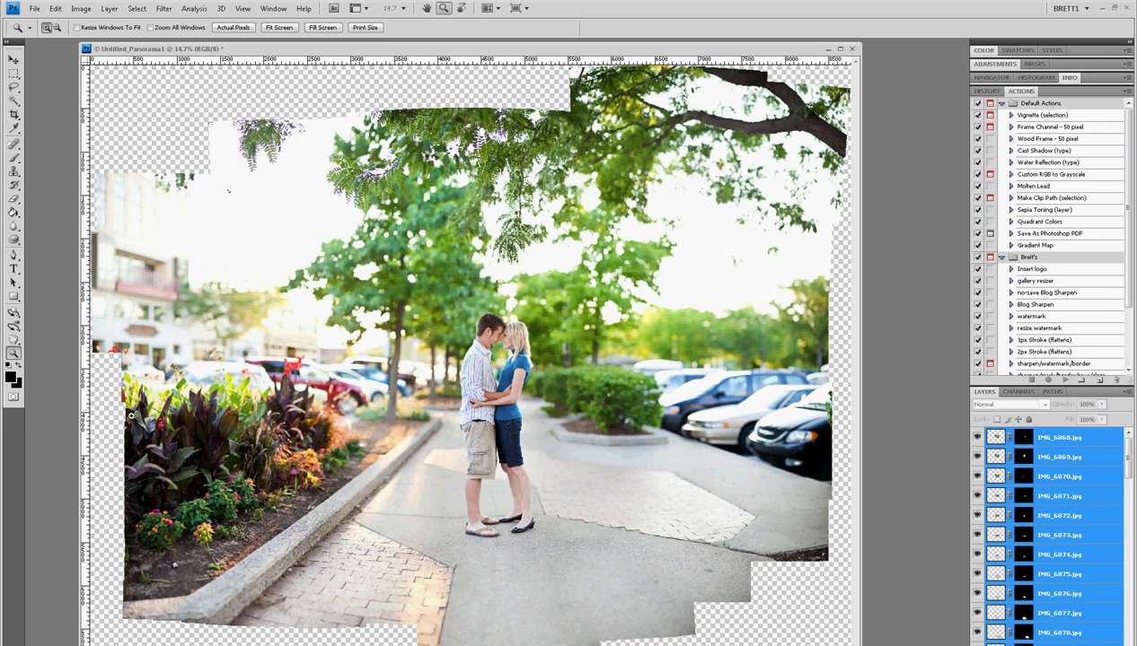
- Draw a Rectangular Marquee selection inside the panorama's filled area, excluding the ragged transparent edges
key("c")
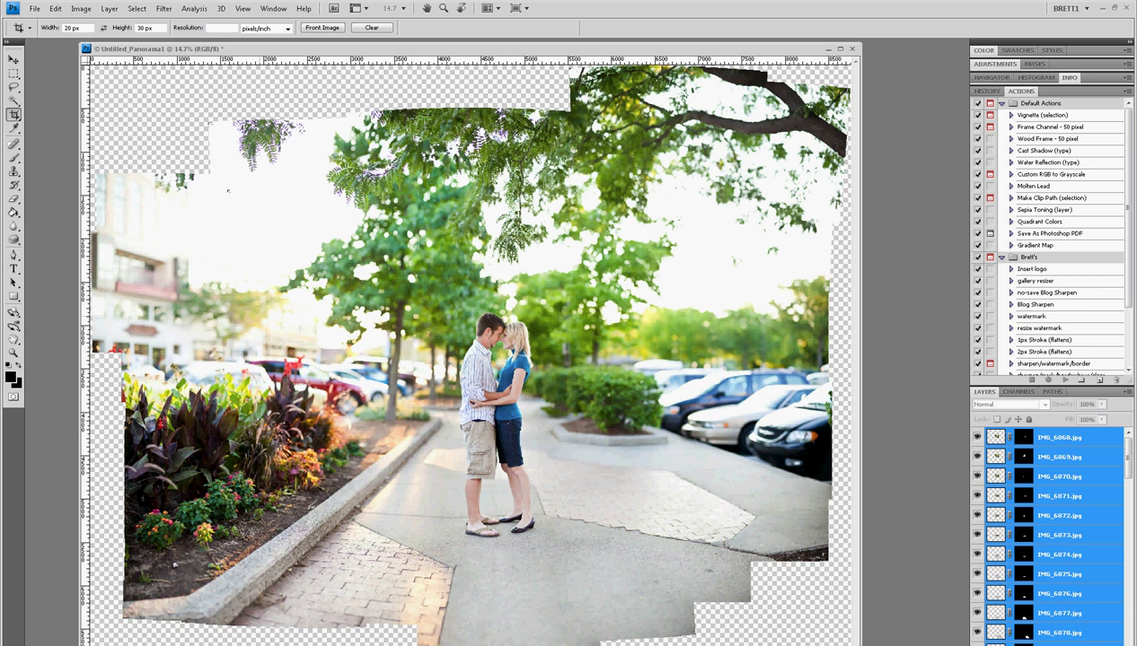
key("m")
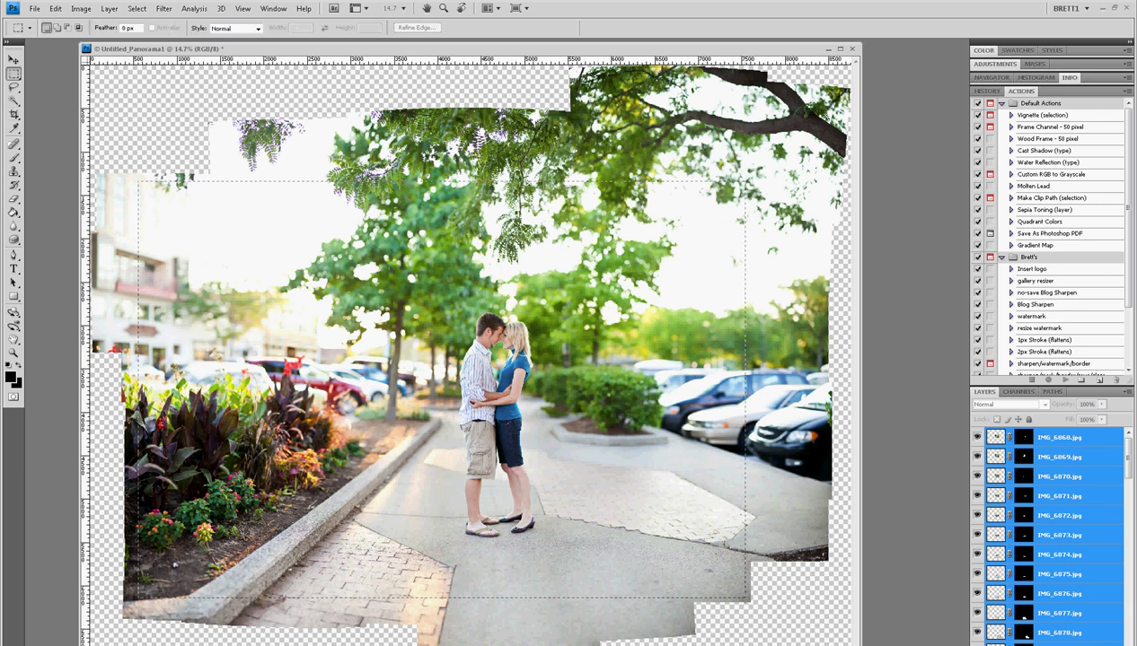
left_click_drag(747, 602, 747, 601)
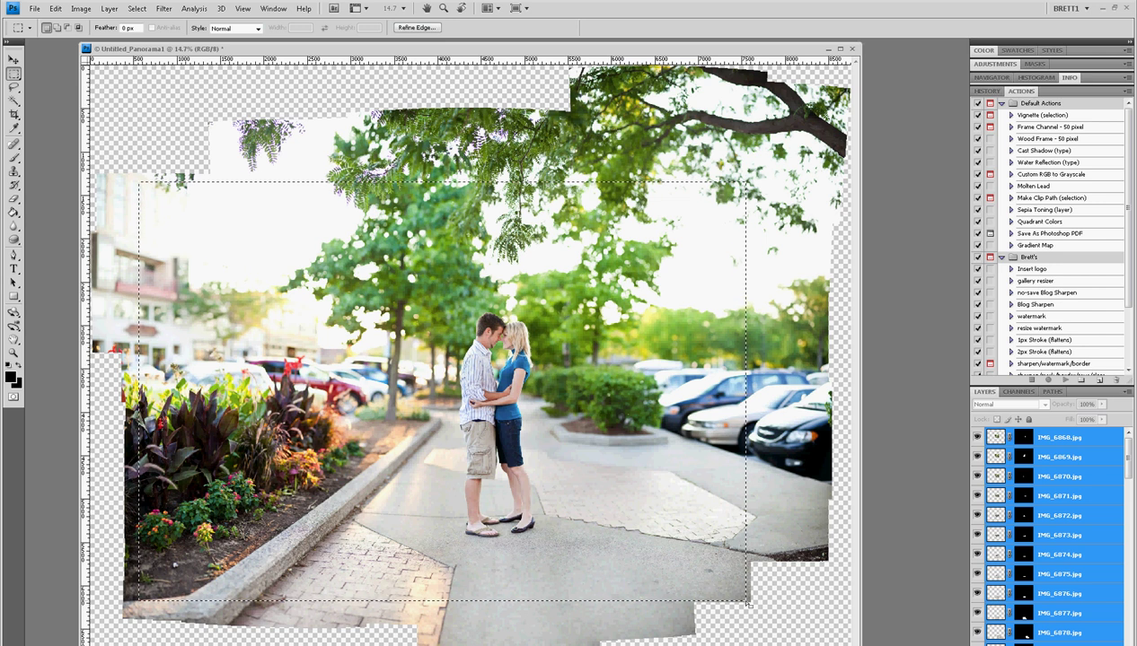